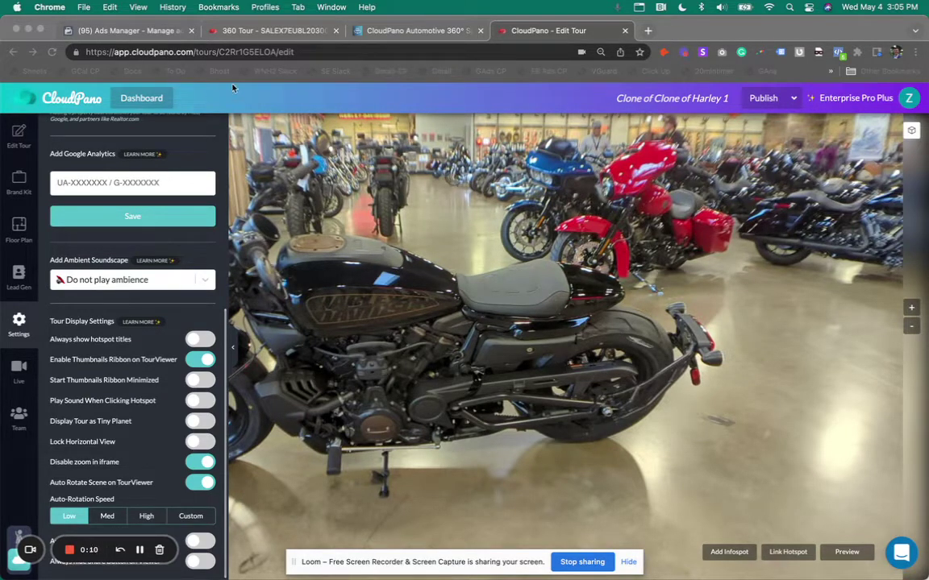
Examine the tour ID in the Harley edit page's web address, and rotate the motorcycle's exterior spin preview
click(200, 52)
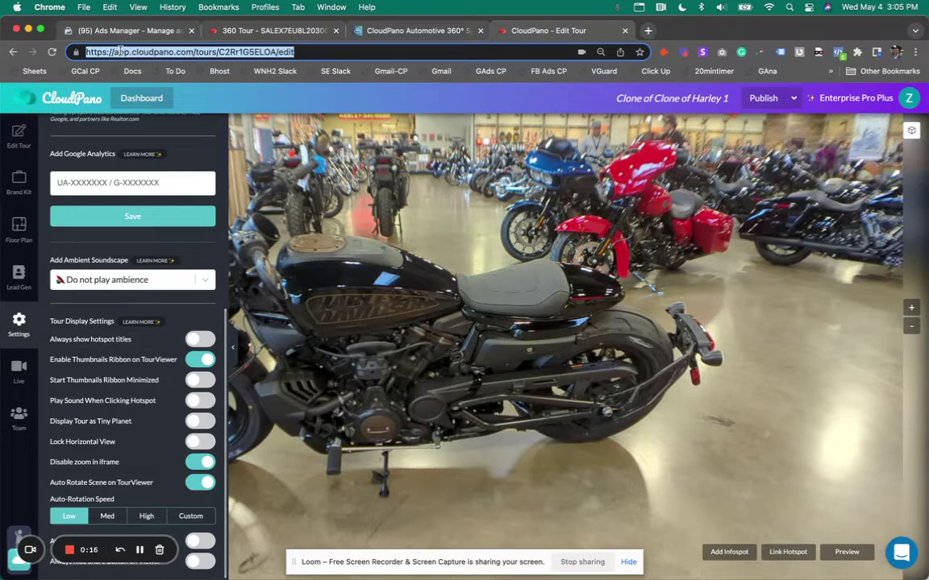
click(251, 52)
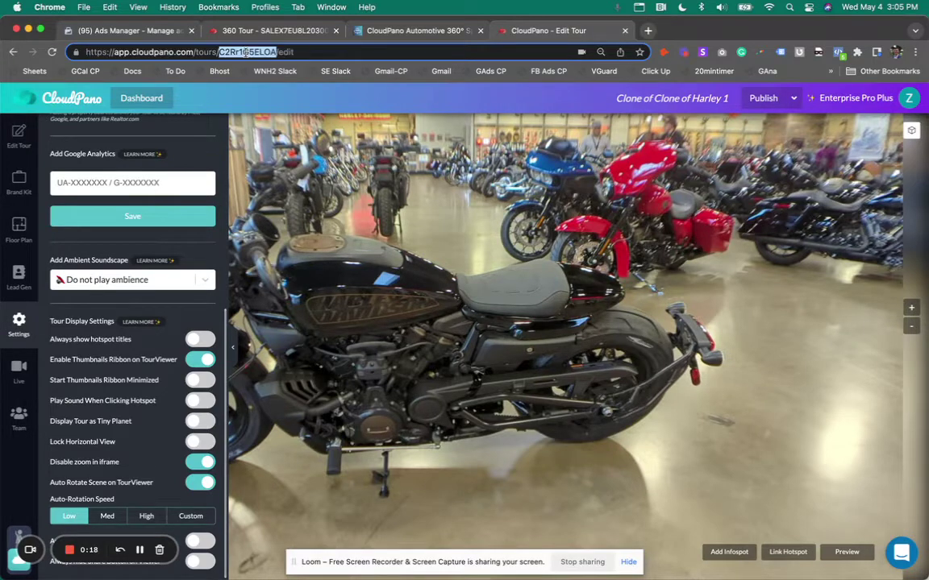
double_click(247, 52)
double_click(337, 52)
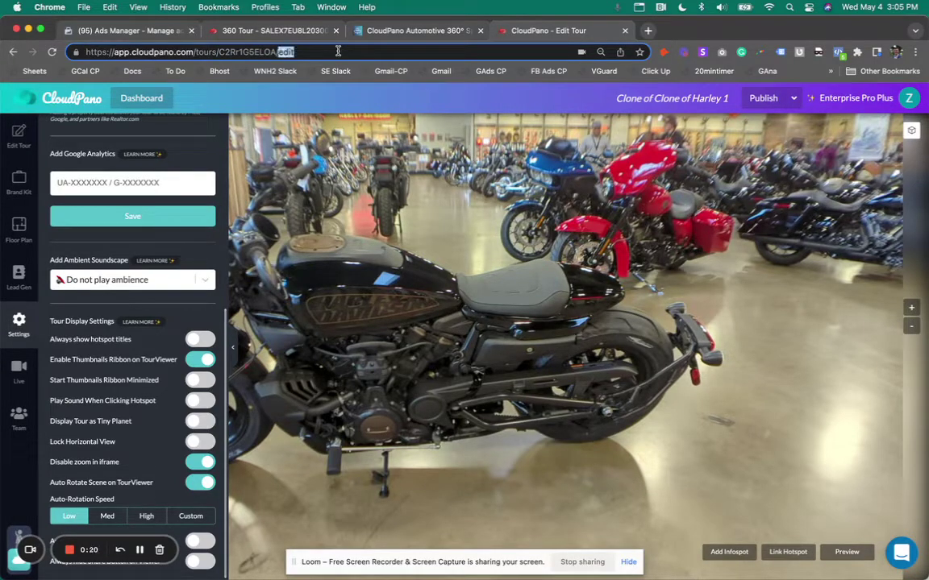
click(456, 416)
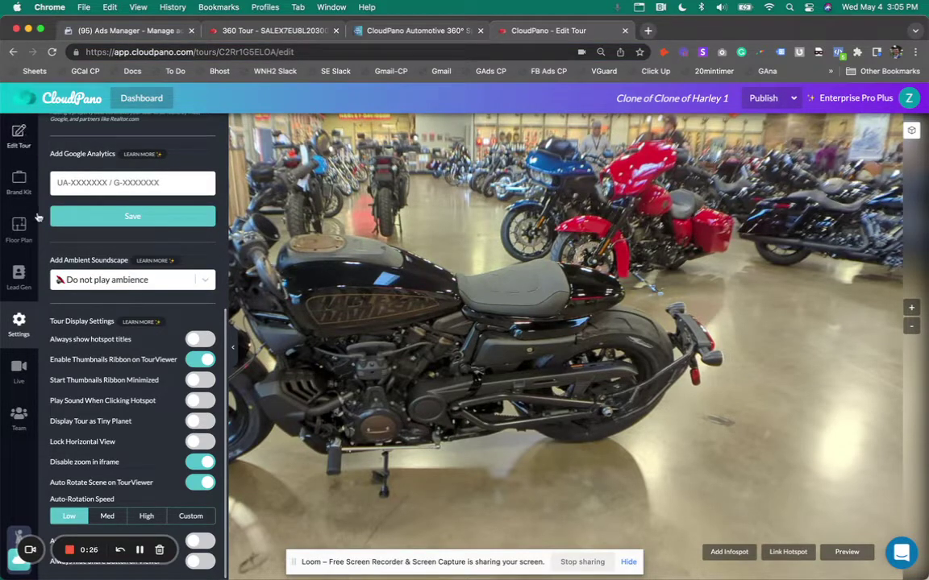
click(15, 324)
drag(469, 350, 601, 333)
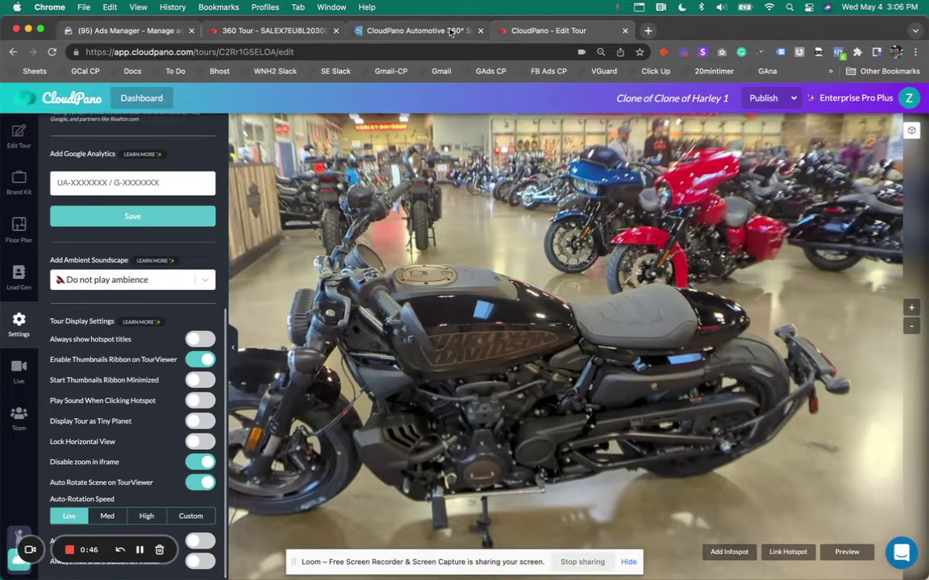
Switch to the CloudPano Automotive site and examine the embedded Chevrolet exterior spin in the vehicle examples section
click(416, 31)
scroll(461, 207, down, 5)
scroll(461, 207, down, 5)
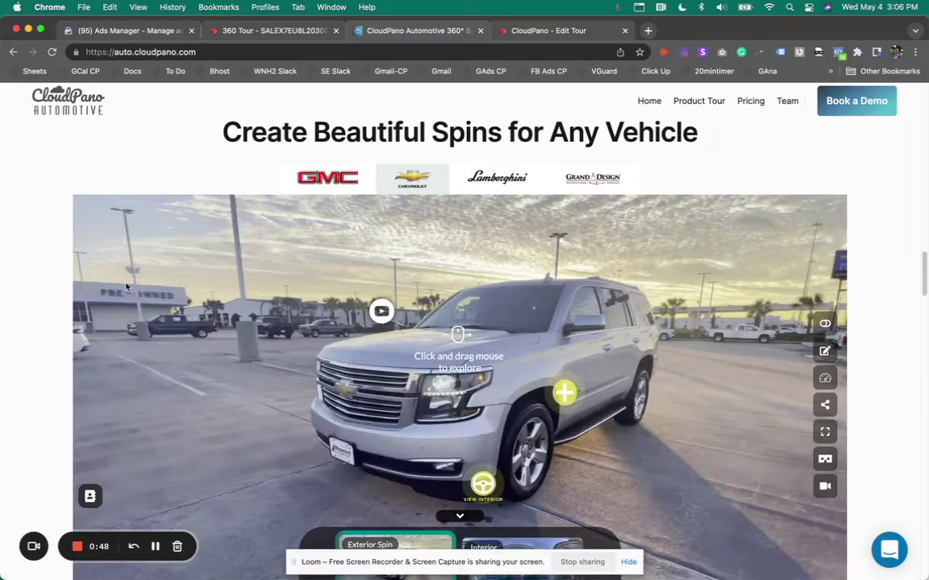
scroll(56, 254, down, 1)
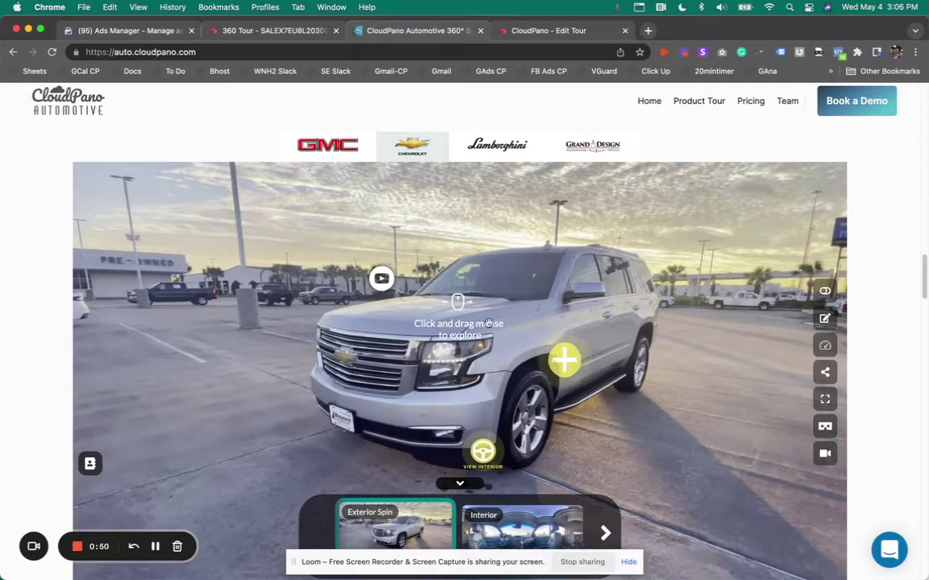
drag(629, 457, 329, 255)
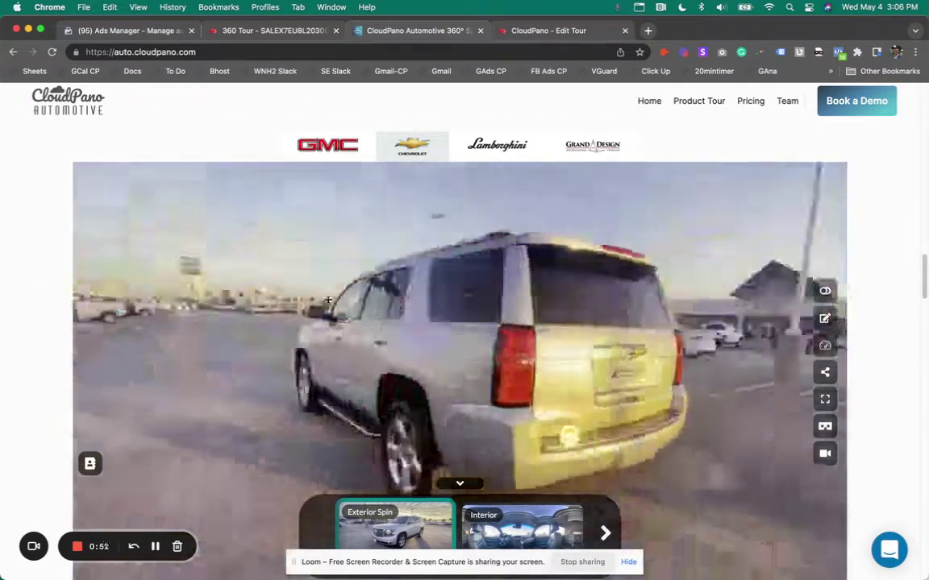
scroll(329, 255, up, 1)
scroll(341, 290, down, 6)
scroll(342, 290, up, 8)
scroll(342, 291, down, 8)
scroll(342, 289, up, 8)
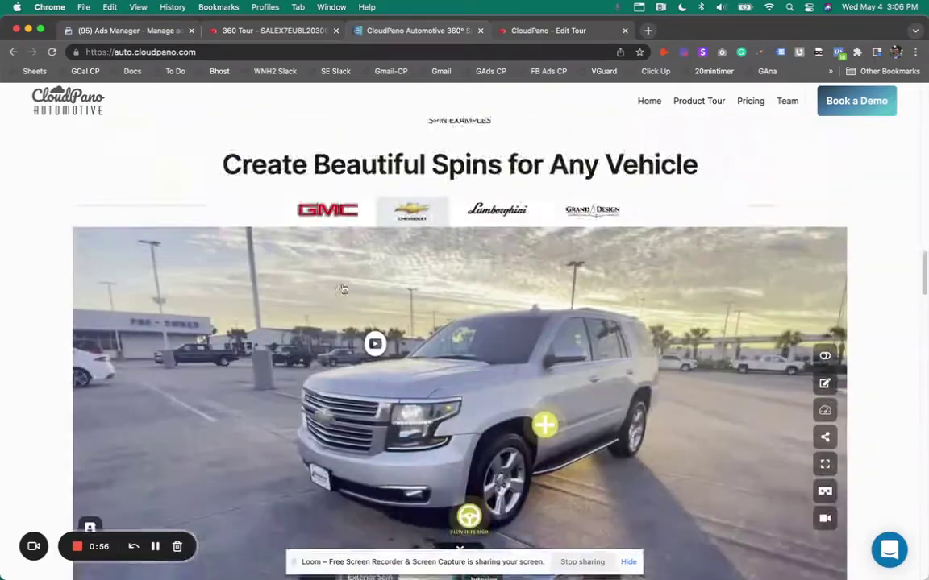
scroll(342, 282, down, 3)
scroll(344, 249, down, 4)
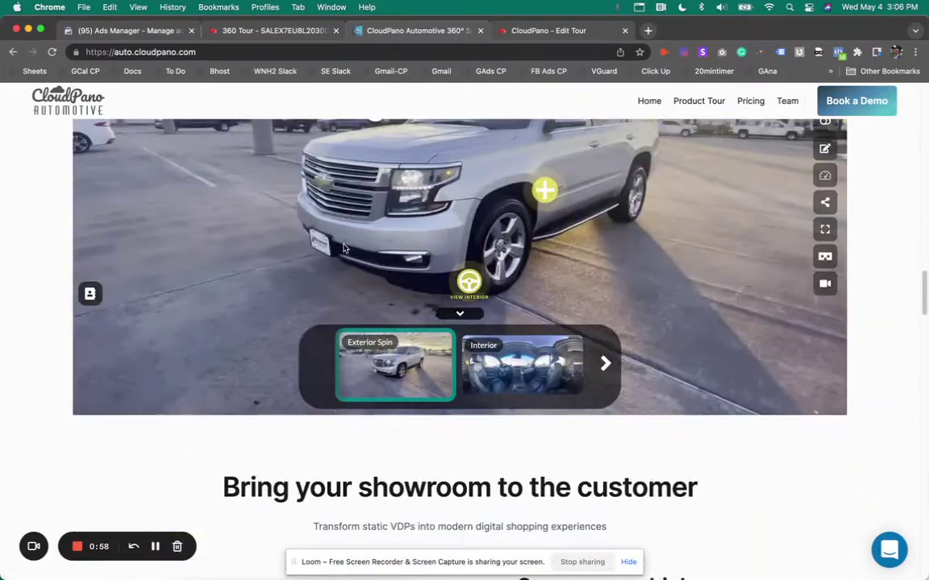
scroll(346, 270, up, 6)
scroll(347, 272, up, 1)
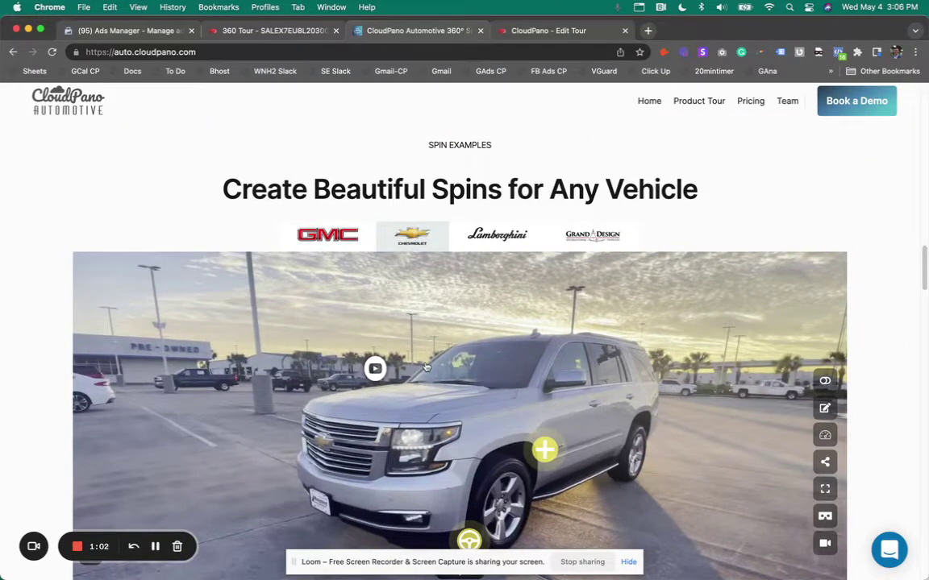
scroll(426, 367, down, 5)
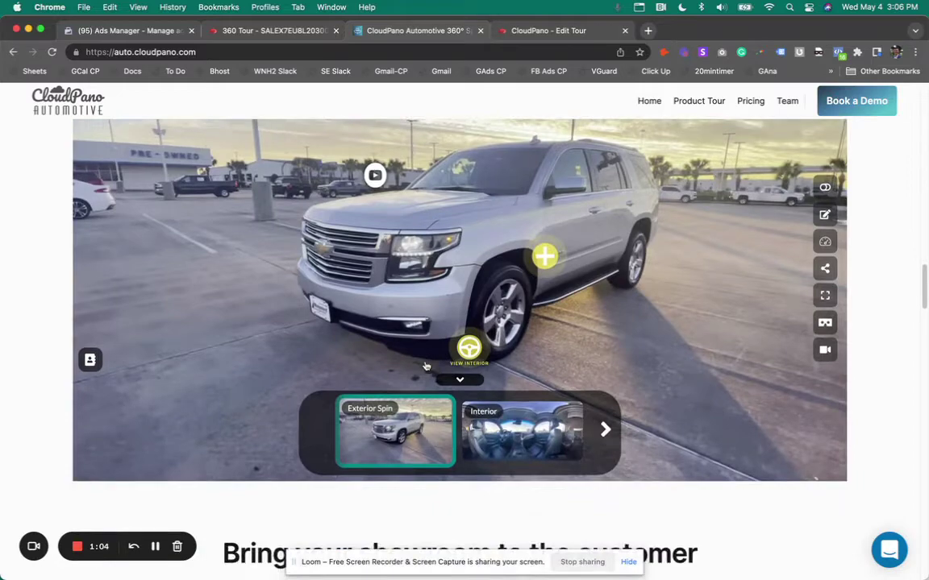
scroll(425, 367, up, 3)
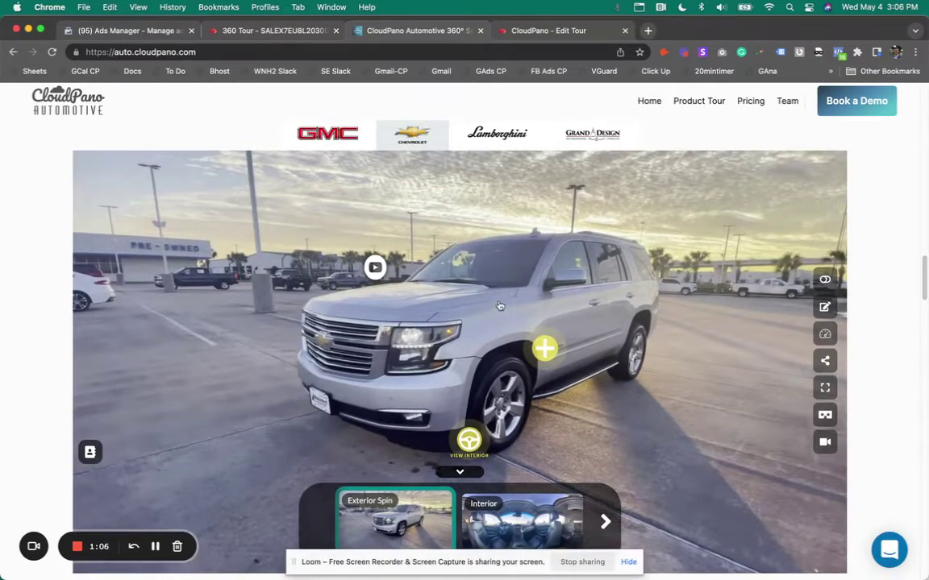
Rotate the Chevrolet exterior, enter its Interior scene and look around the front cabin
drag(496, 293, 516, 301)
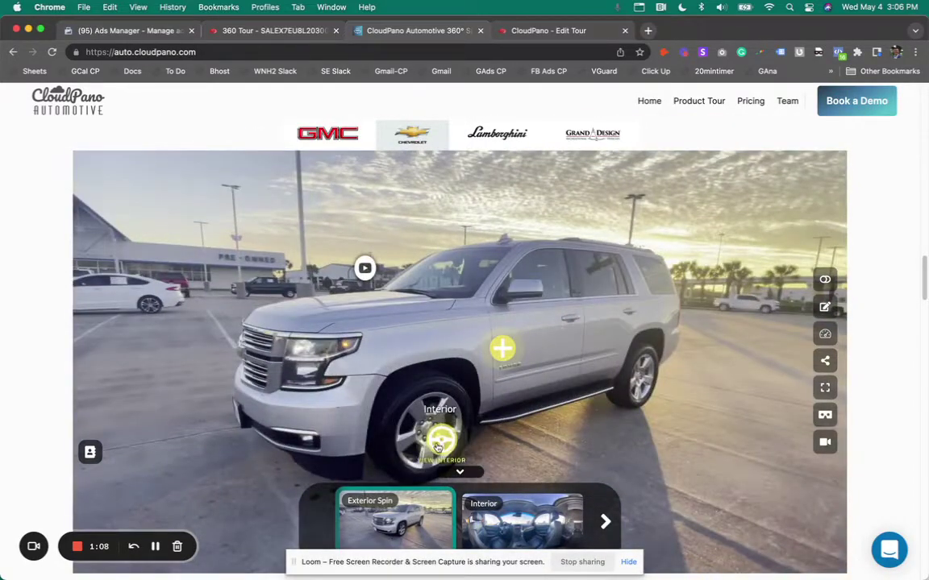
click(438, 443)
click(521, 520)
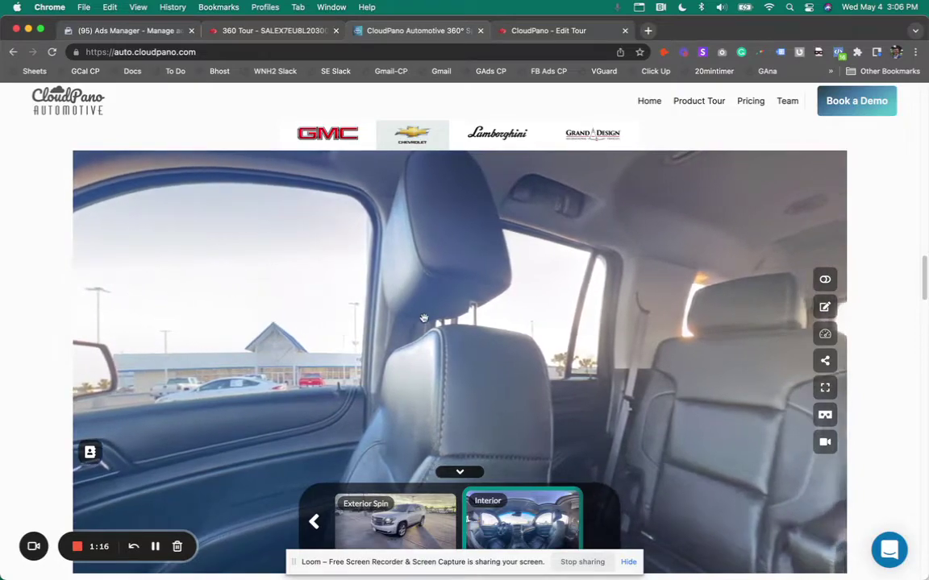
drag(424, 318, 580, 323)
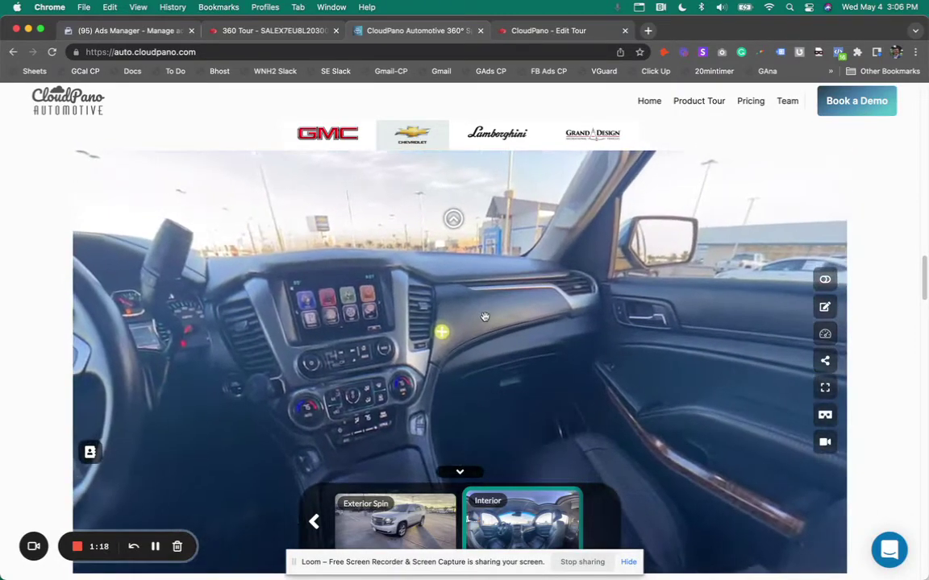
scroll(485, 317, up, 3)
scroll(484, 317, down, 4)
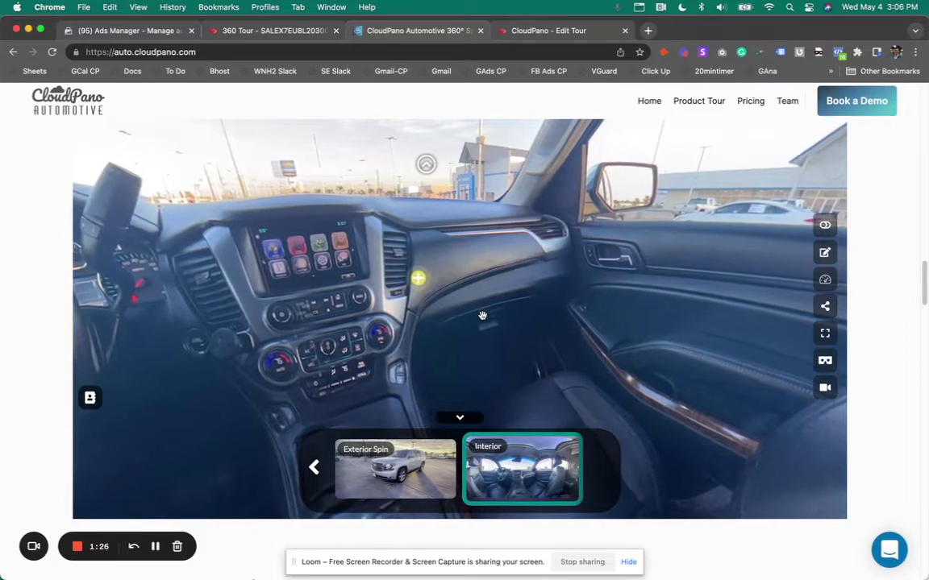
scroll(484, 314, up, 1)
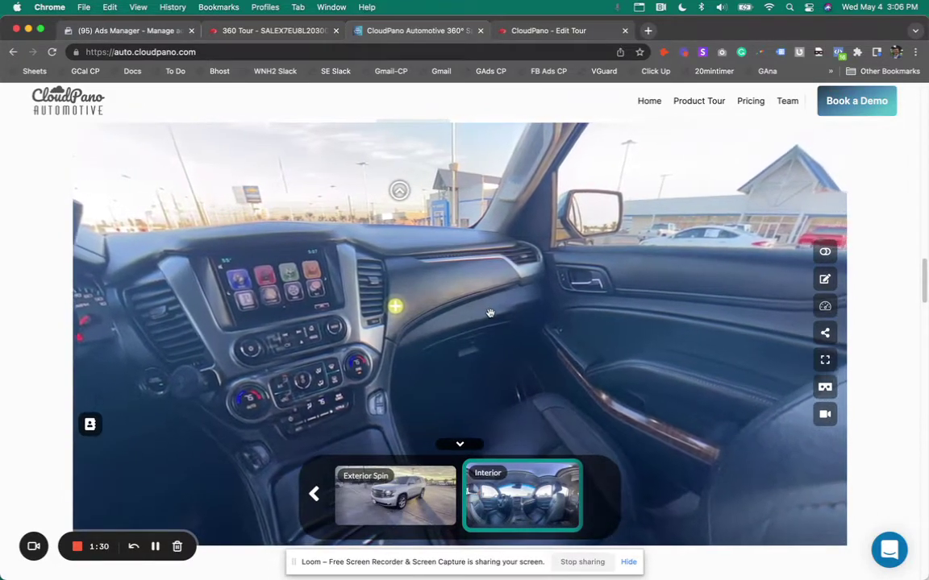
scroll(491, 312, up, 1)
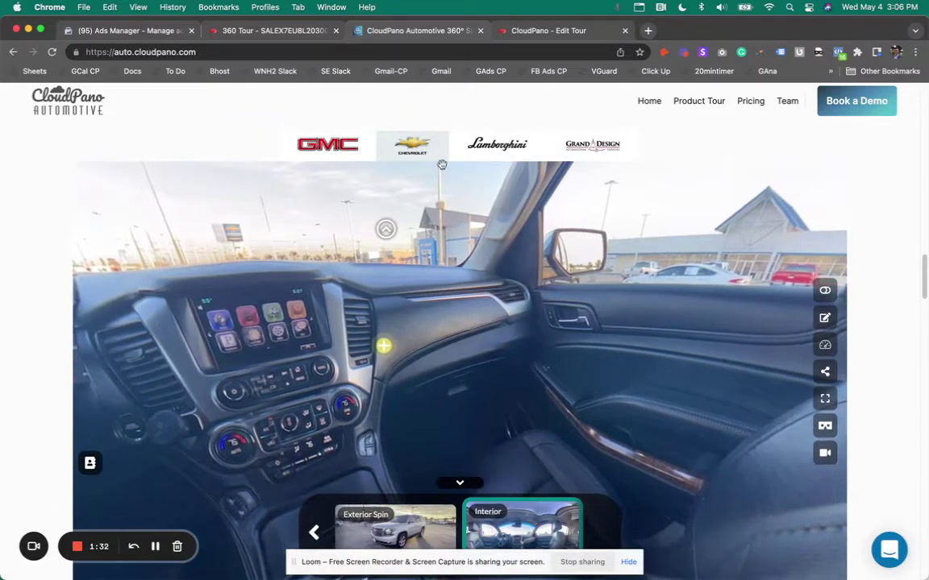
View the Gaudin Porsche of Las Vegas tour's interior and switch it to the Exterior scene
click(276, 30)
mouse_move(613, 282)
mouse_down()
mouse_move(549, 271)
mouse_move(597, 273)
mouse_up()
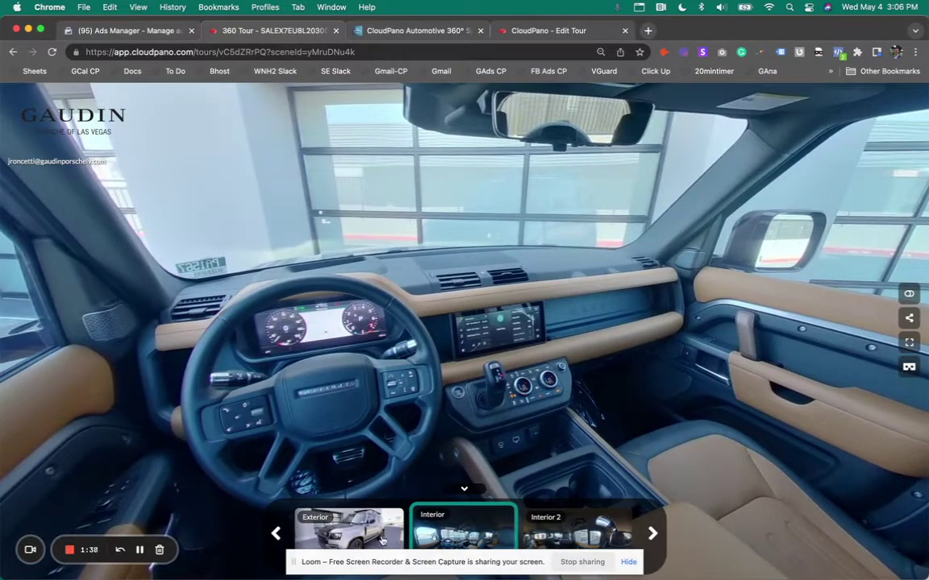
click(382, 540)
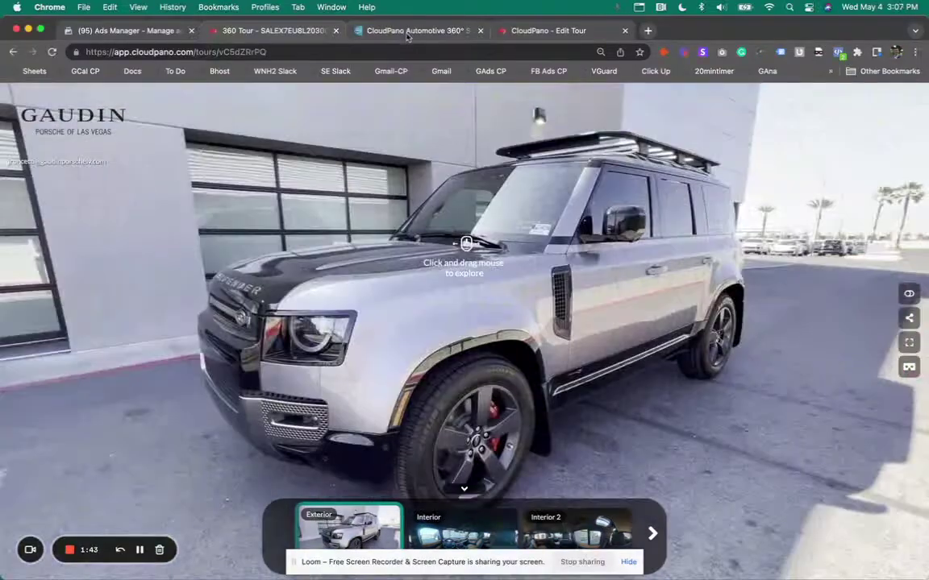
click(407, 32)
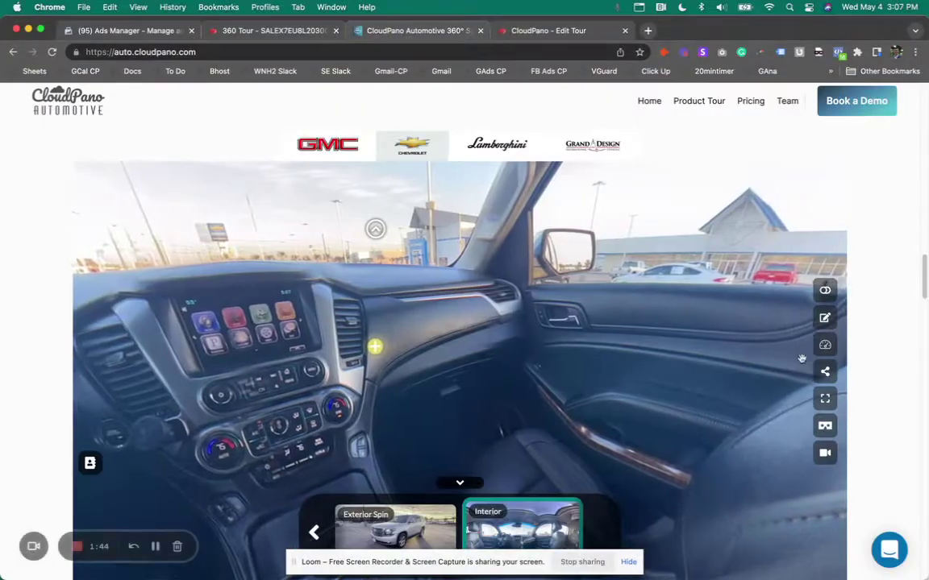
Open the published view of the Harley tour and bring up the embed code in its sharing options
click(564, 31)
click(762, 98)
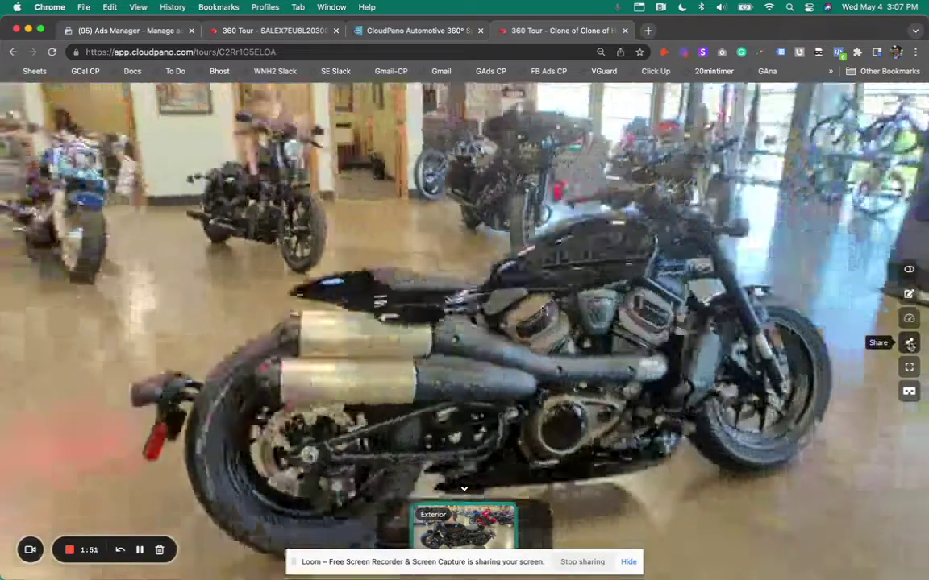
click(909, 344)
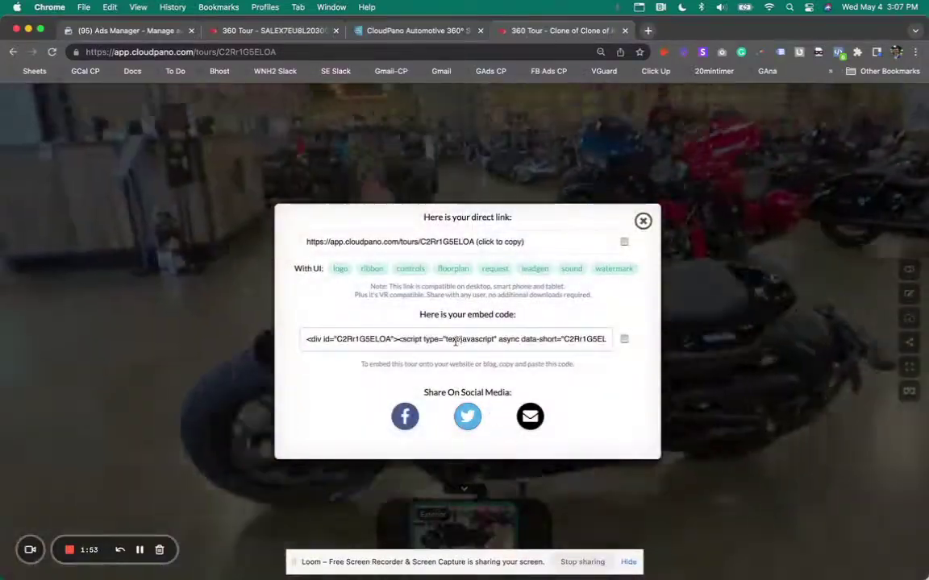
click(460, 340)
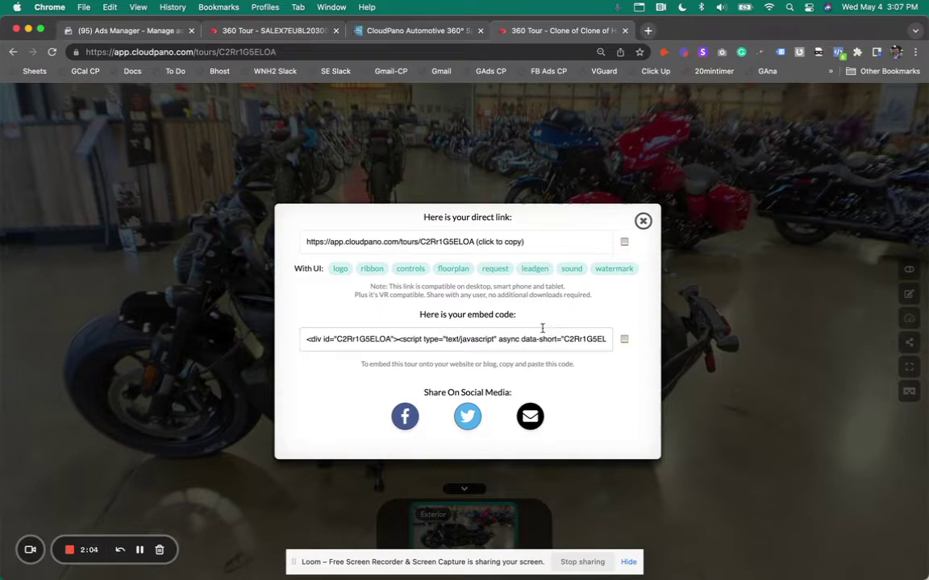
Return to the CloudPano Automotive spin examples and display the Lamborghini showroom tour
click(418, 31)
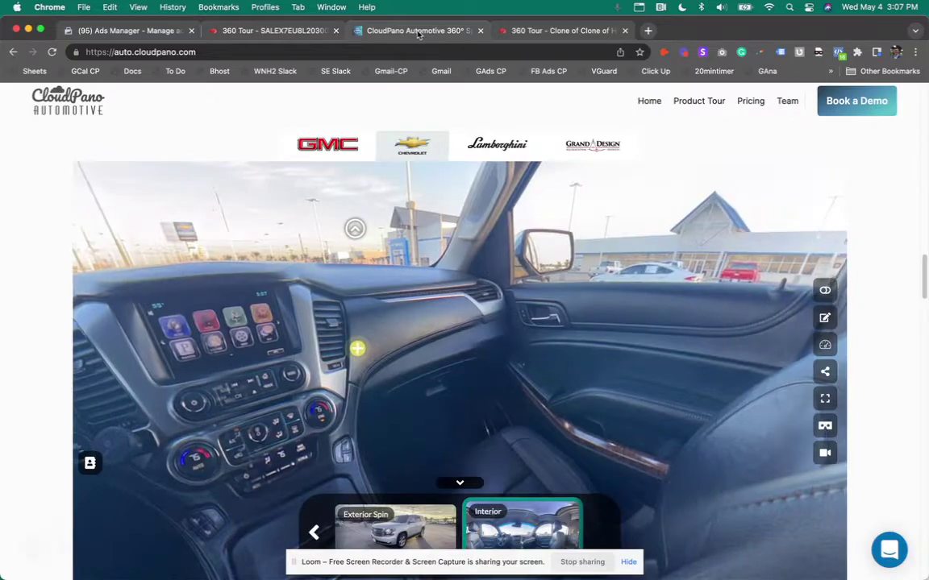
scroll(423, 216, down, 10)
scroll(423, 216, up, 10)
scroll(423, 216, down, 5)
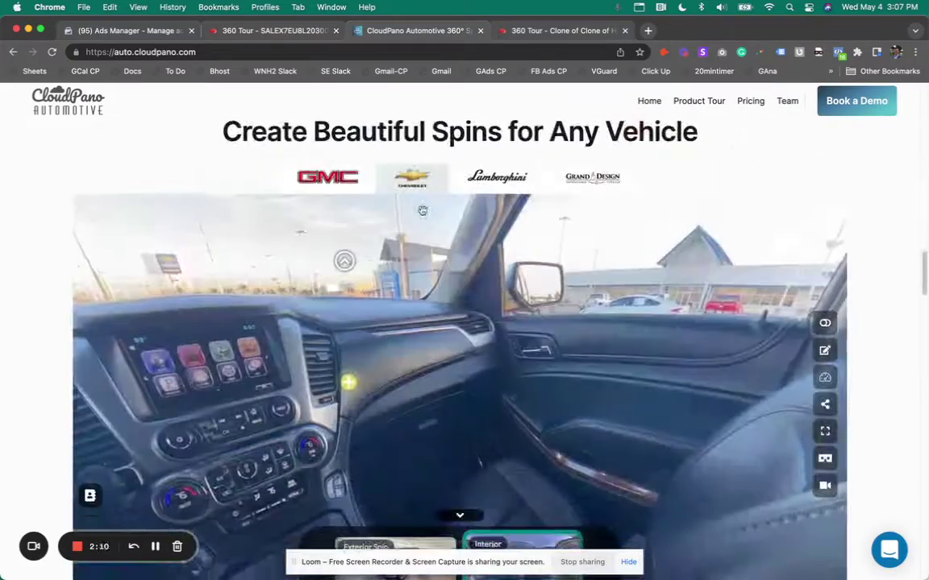
scroll(501, 226, up, 4)
click(500, 219)
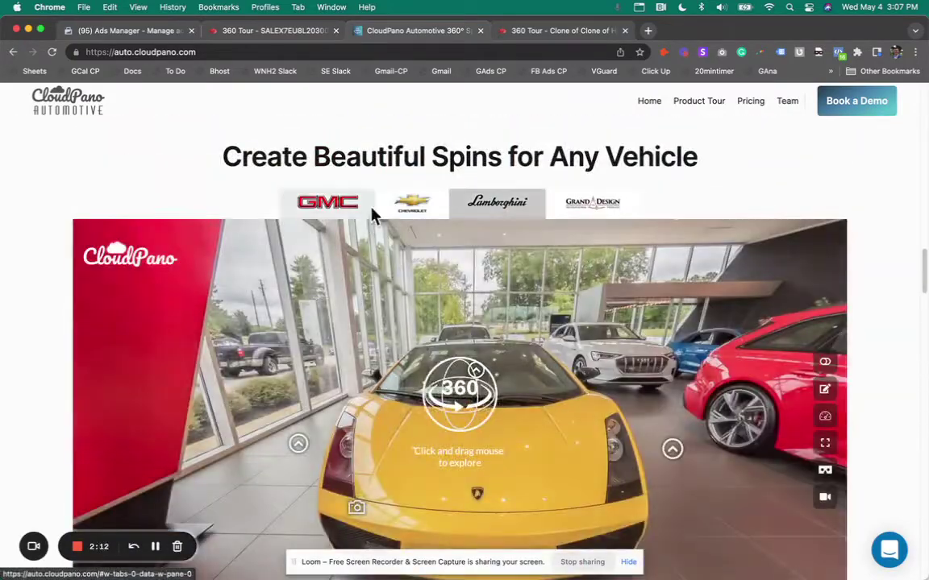
Close the Harley tour's sharing options and rotate the motorcycle to view it from other angles
click(547, 31)
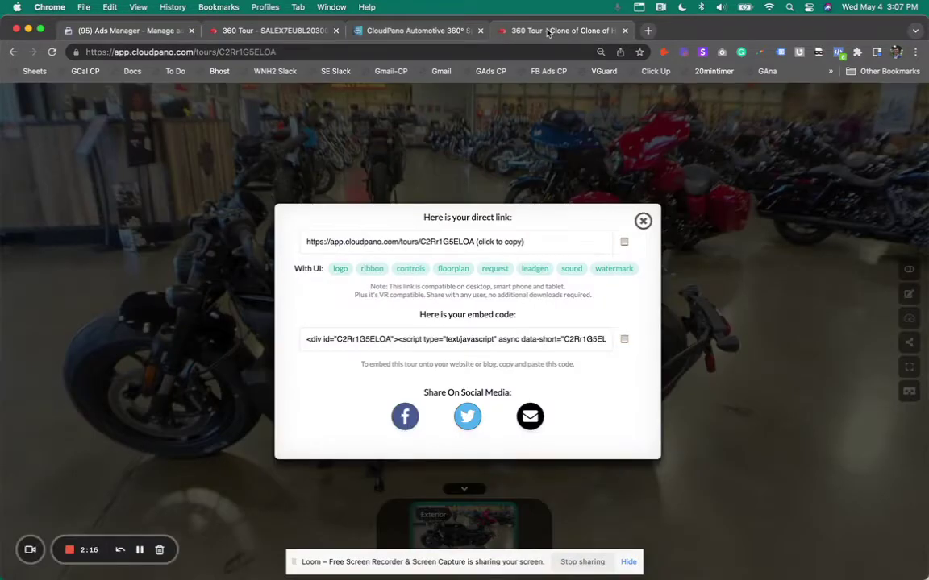
click(643, 222)
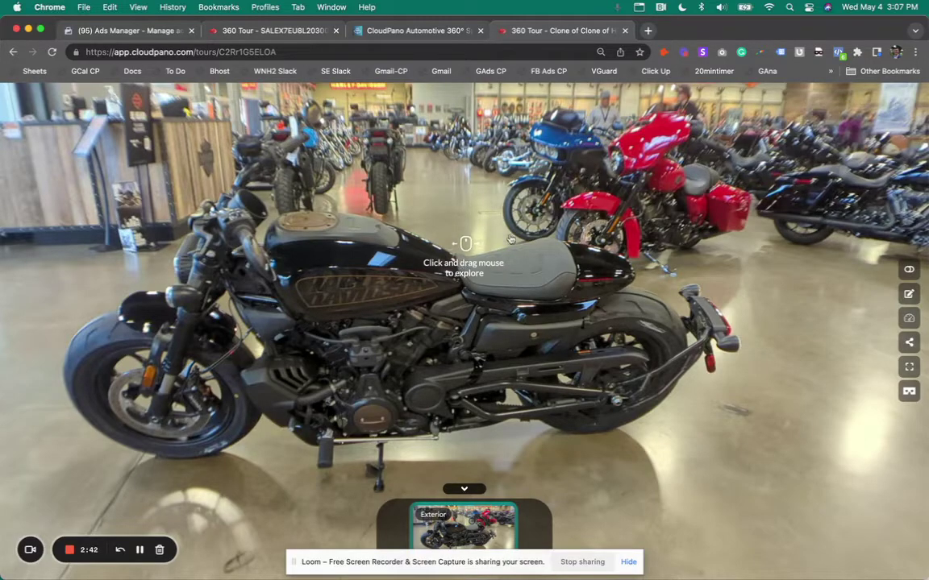
drag(463, 330, 435, 353)
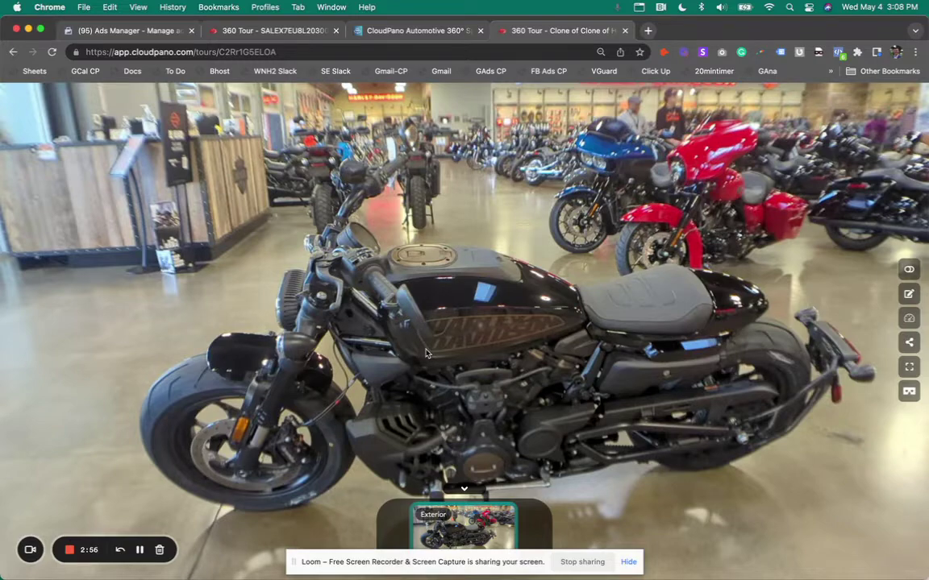
drag(424, 352, 433, 353)
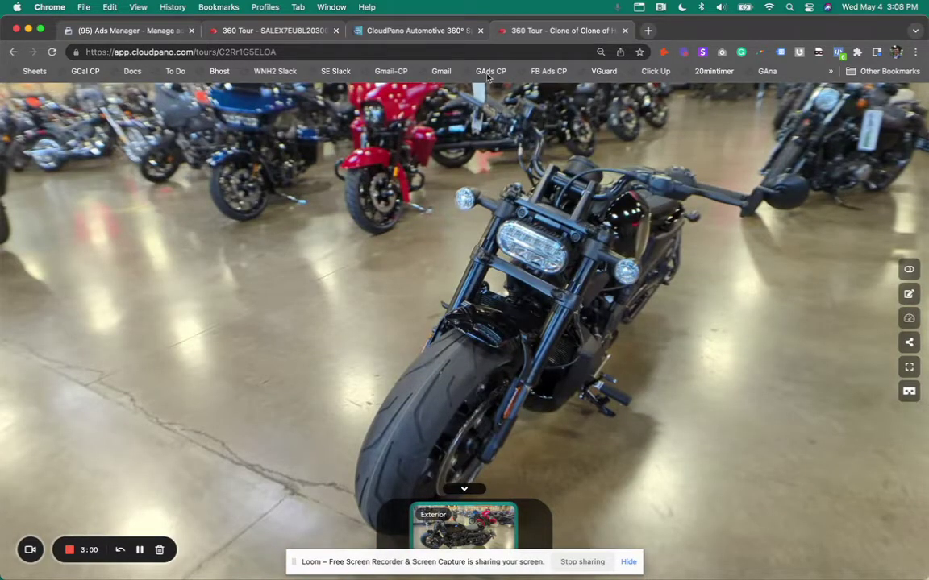
Revisit the Gaudin tour and the CloudPano Automotive spin examples, and rotate the motorcycle in the published Harley tour
click(252, 32)
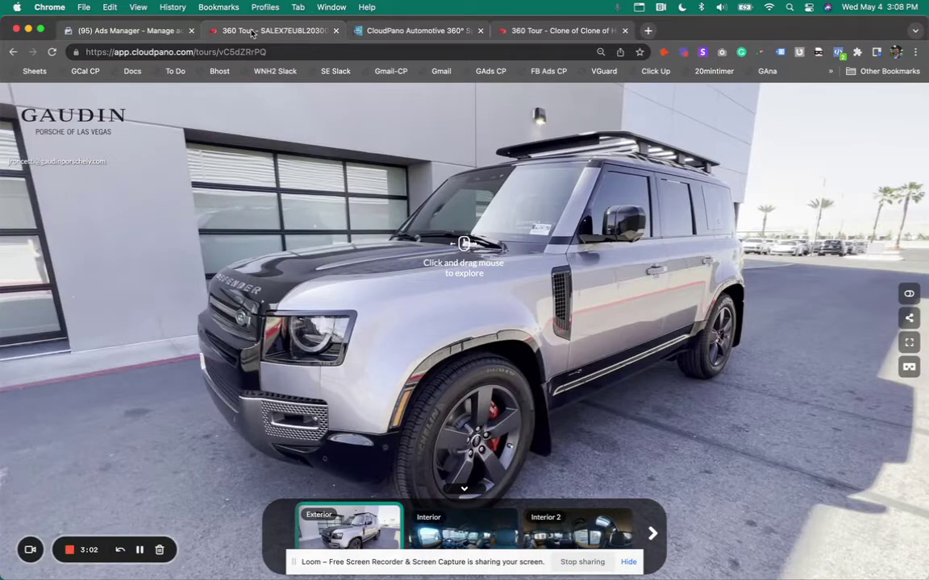
click(401, 30)
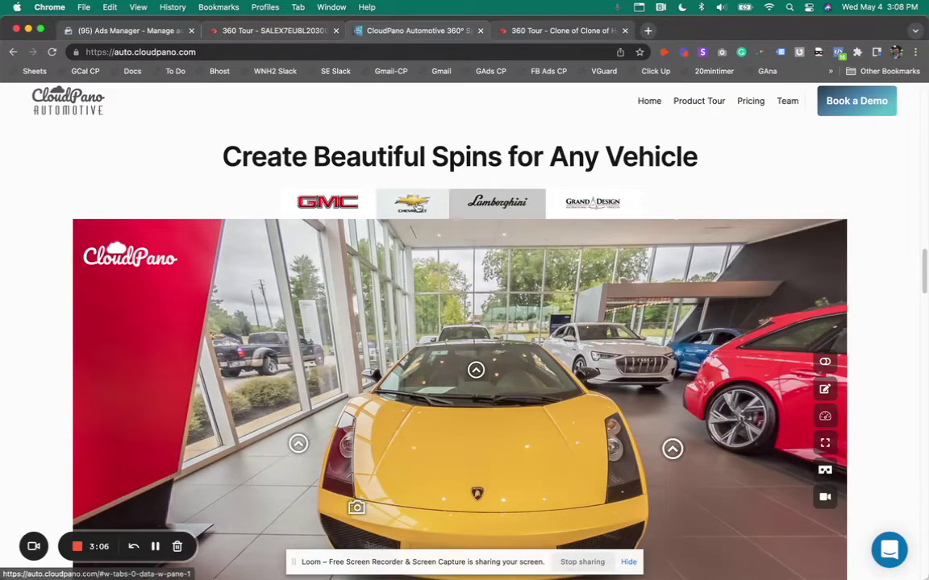
click(377, 190)
click(538, 30)
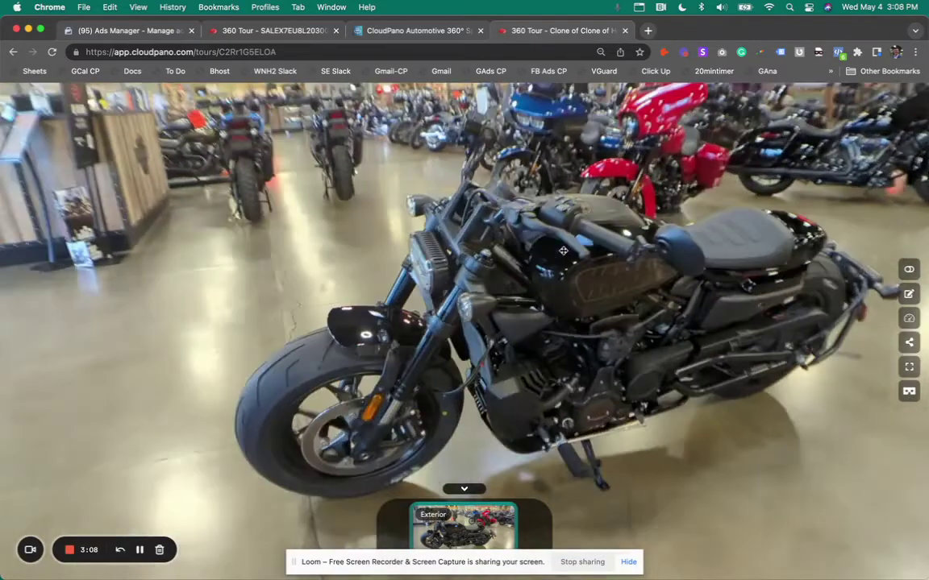
drag(562, 251, 504, 224)
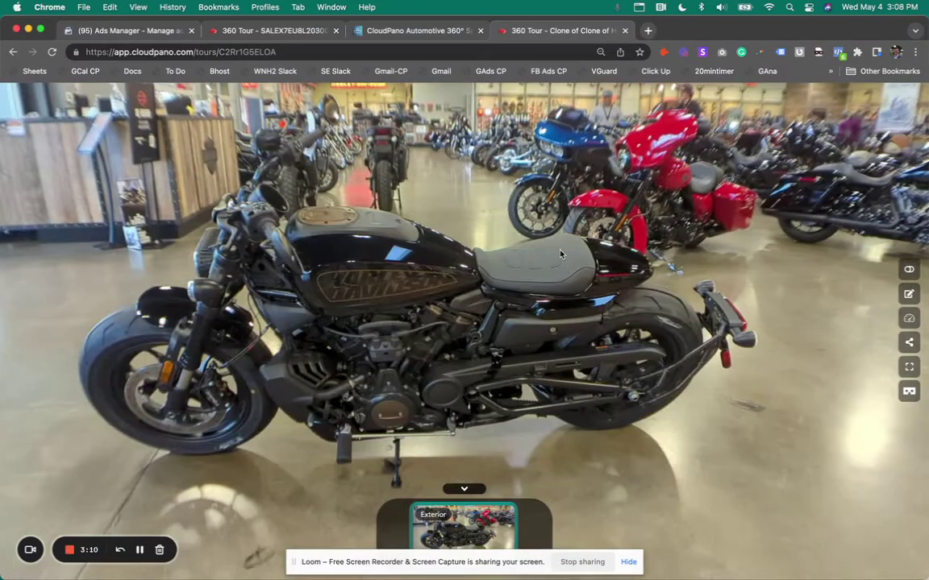